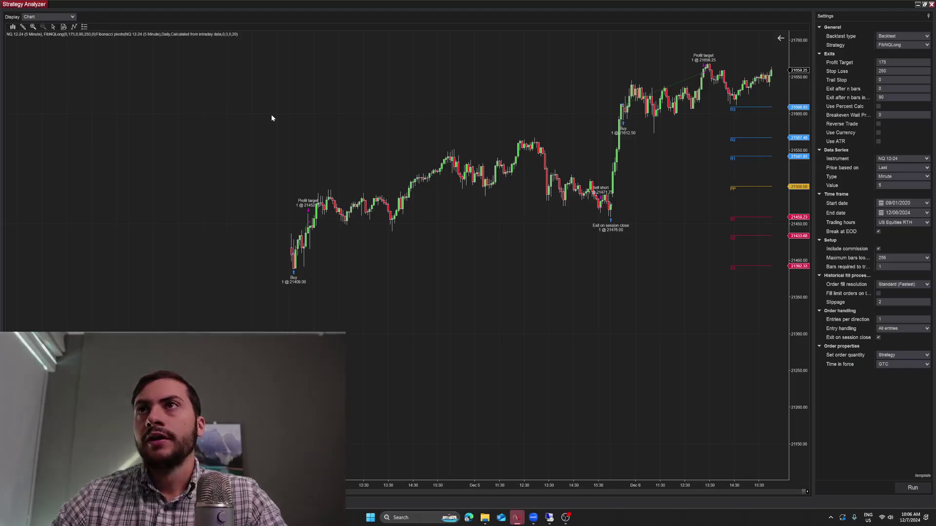
- Switch to the optimization results, widen the Parameters column and inspect the parameter details of the listed Fibonacci pivot signal combinations
key("alt+Tab")
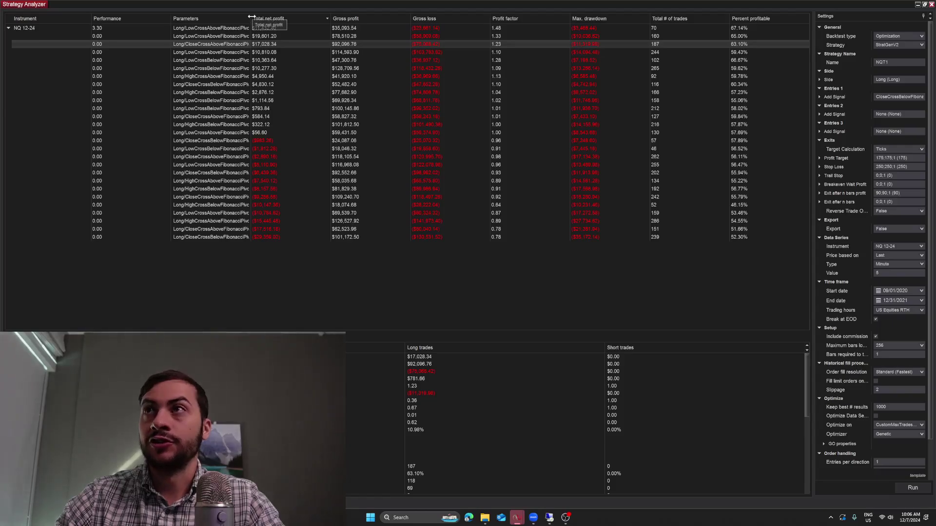
left_click_drag(251, 17, 313, 22)
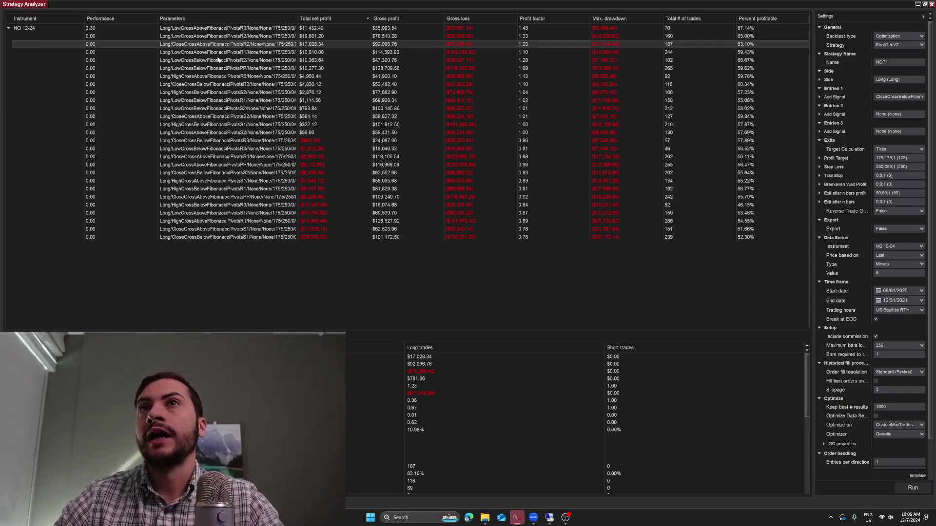
mouse_move(218, 60)
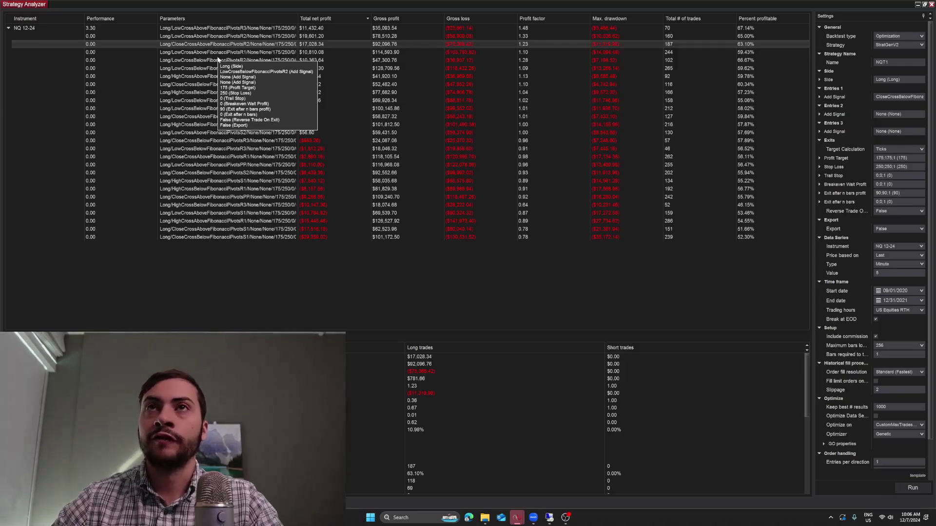
mouse_move(219, 29)
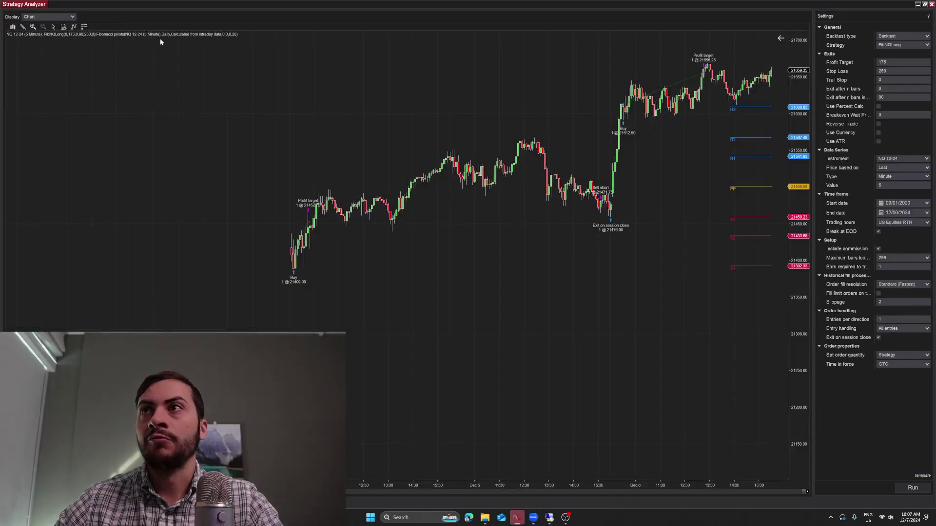
- Bring up the FibNQLong strategy code in the NinjaScript Editor and maximize the editor window
left_click(58, 18)
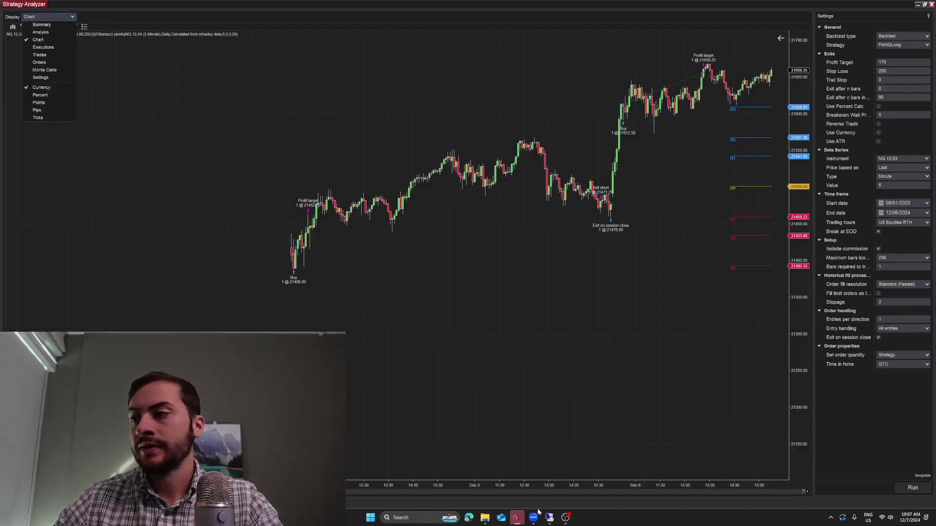
mouse_move(520, 521)
left_click(479, 481)
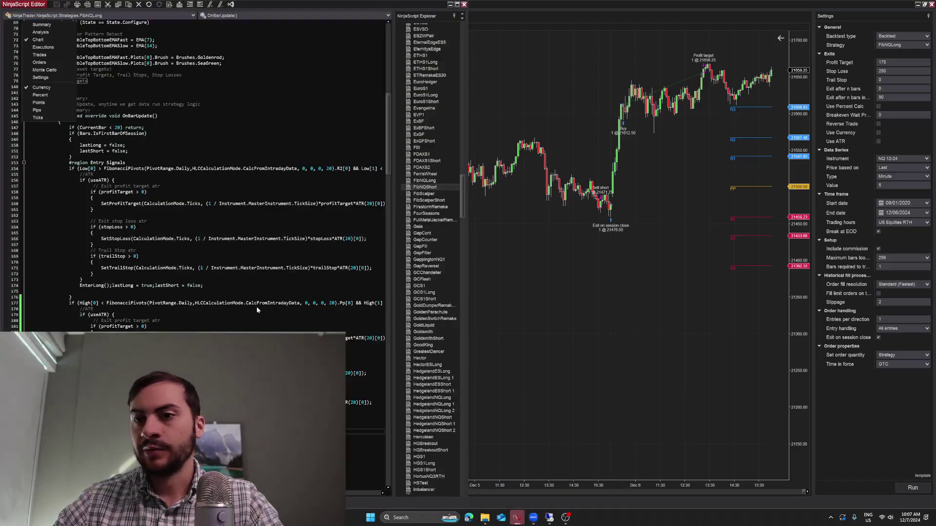
left_click(145, 168)
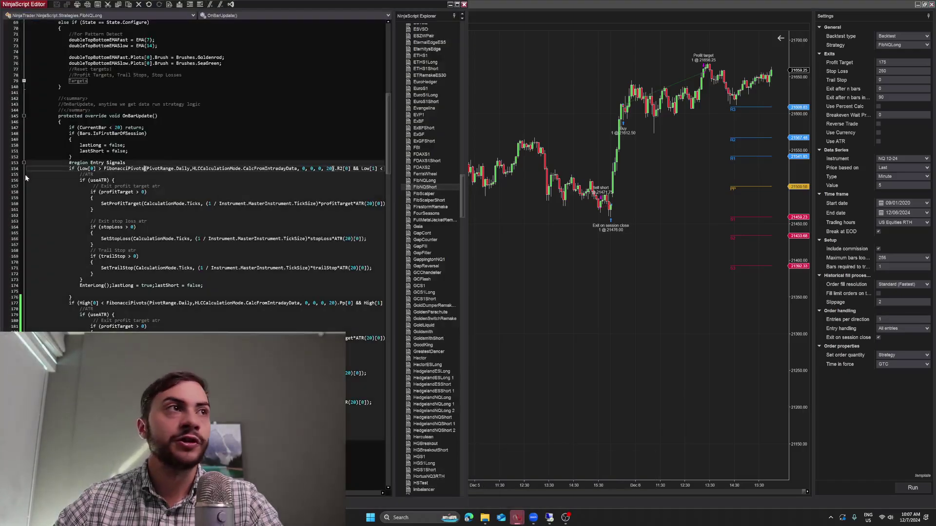
key("super+Up")
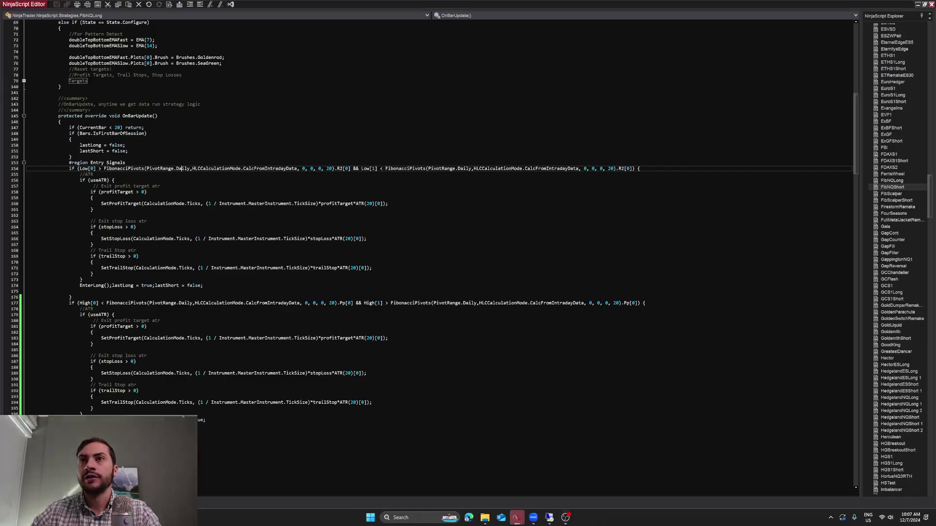
- Highlight the long entry block and the short entry block in the Entry Signals region, and minimize the editor
left_click_drag(69, 168, 72, 298)
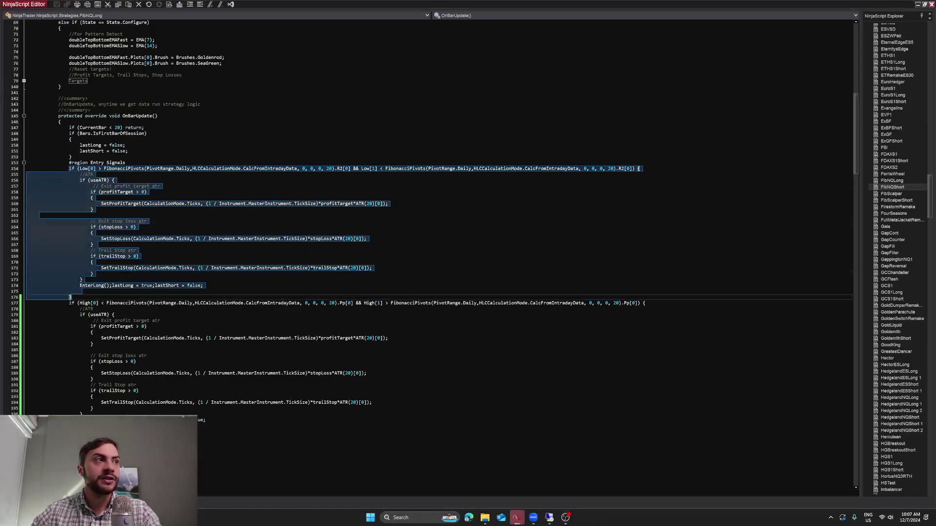
scroll(102, 289, "up", 3)
scroll(110, 291, "down", 8)
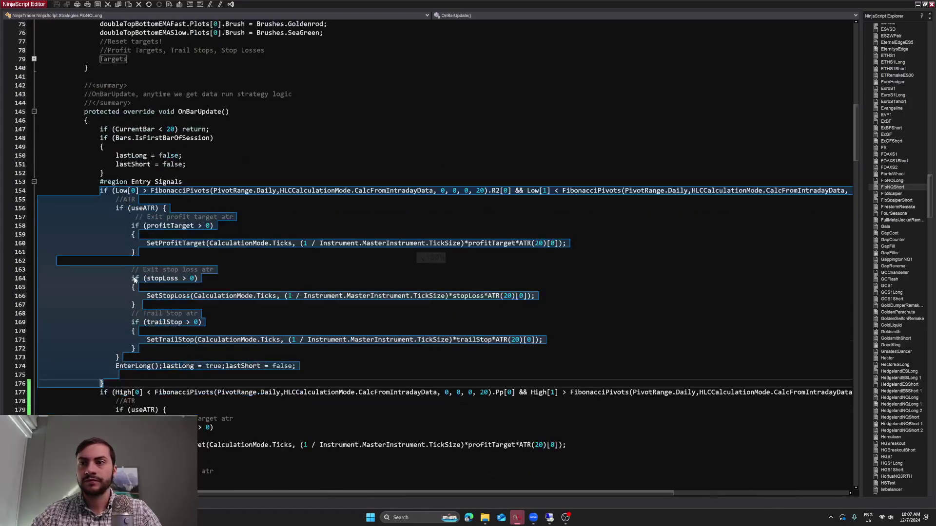
scroll(110, 291, "down", 1)
left_click_drag(103, 375, 100, 182)
scroll(100, 193, "up", 6)
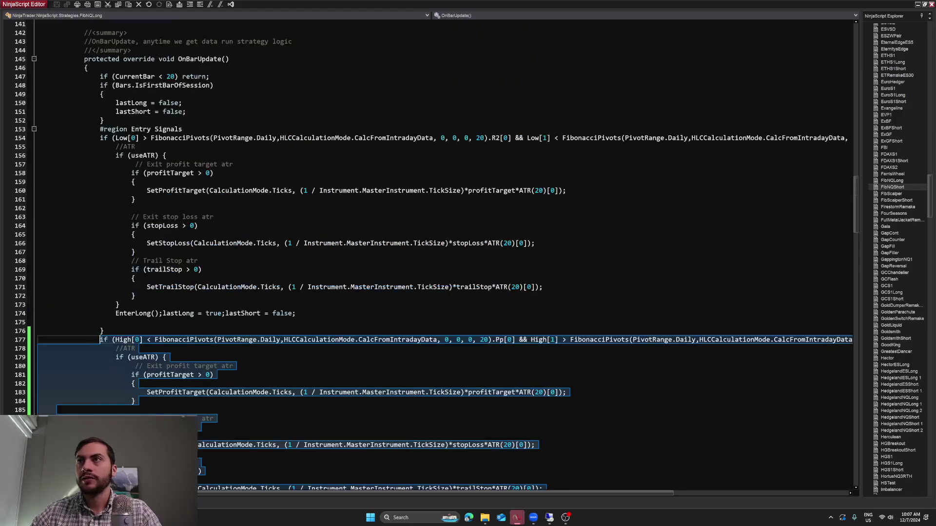
left_click(917, 4)
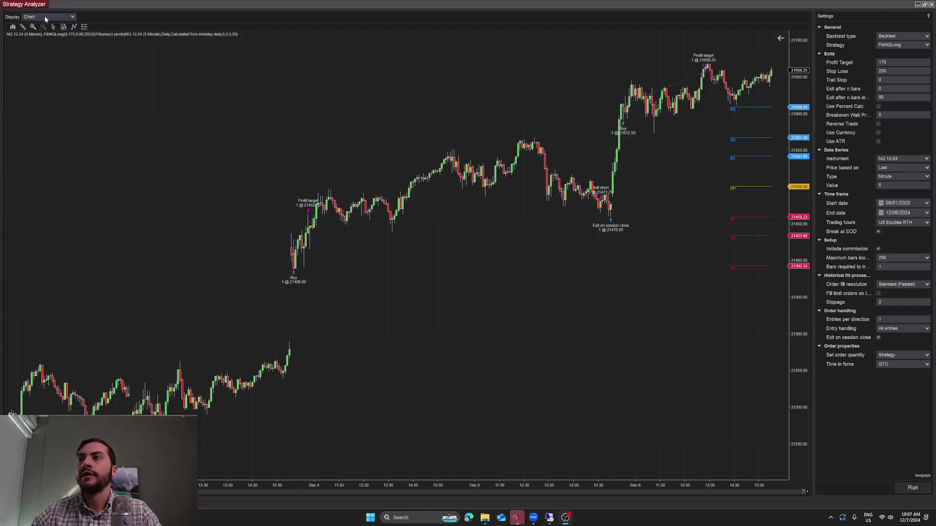
- Reopen the strategy code and examine the R2 Fibonacci pivot condition of the long entry on line 154
mouse_move(559, 524)
mouse_move(517, 519)
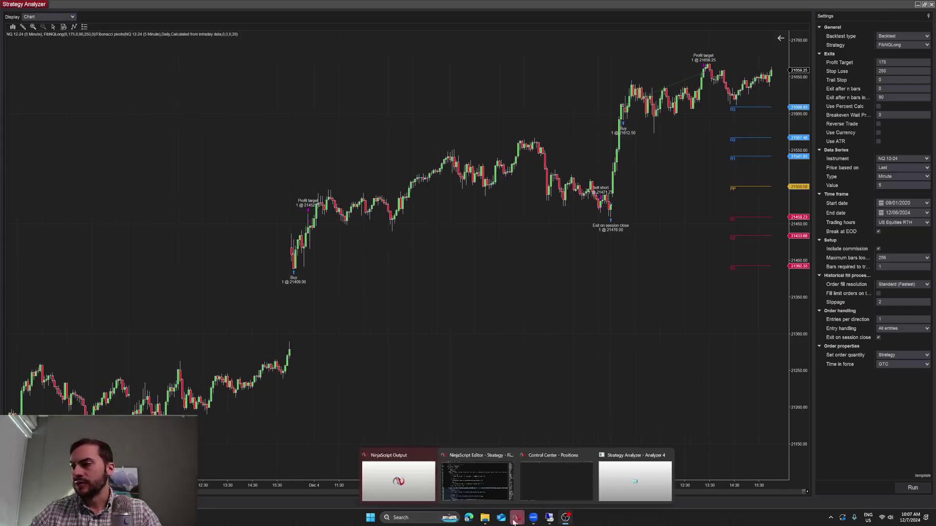
left_click(476, 480)
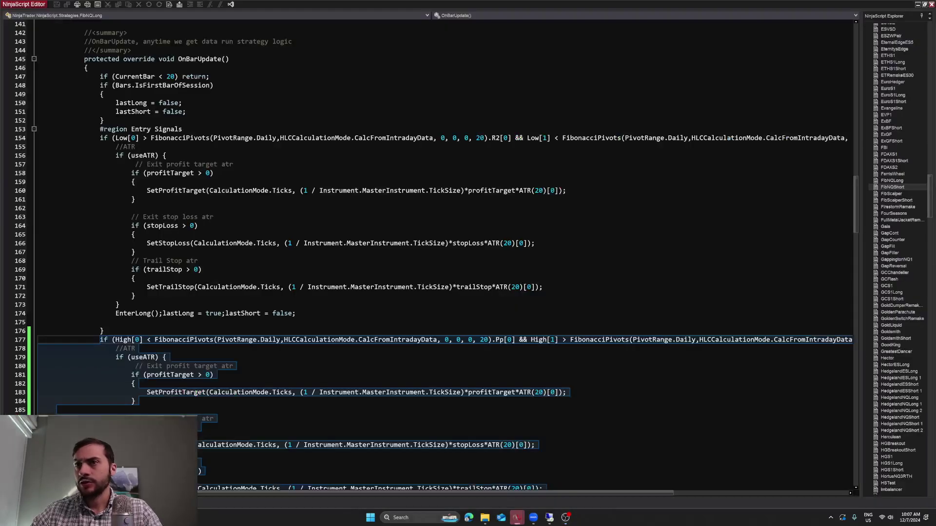
scroll(438, 254, "up", 1)
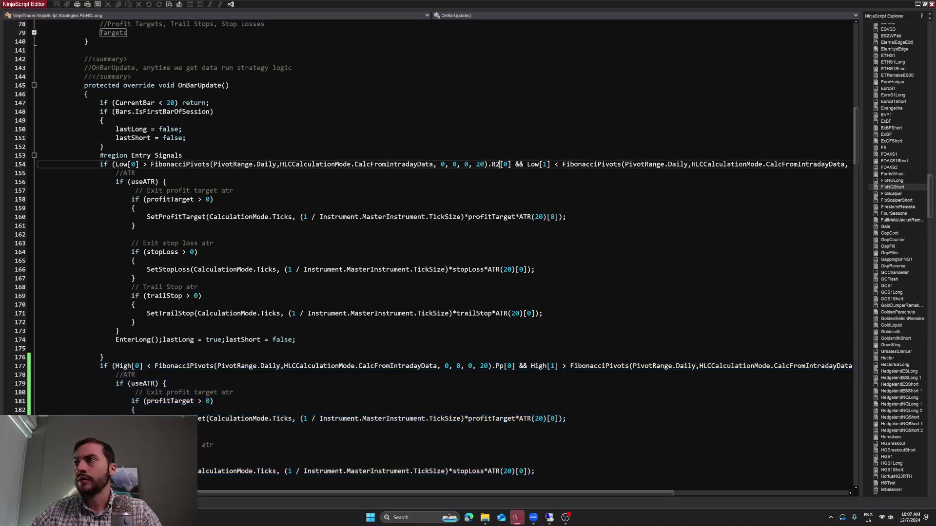
- Return to the backtest chart, zoom in on the Dec 6 session and highlight the Fibonacci pivot levels to inspect the R2 long entry
key("alt+Tab")
scroll(553, 396, "down", 5)
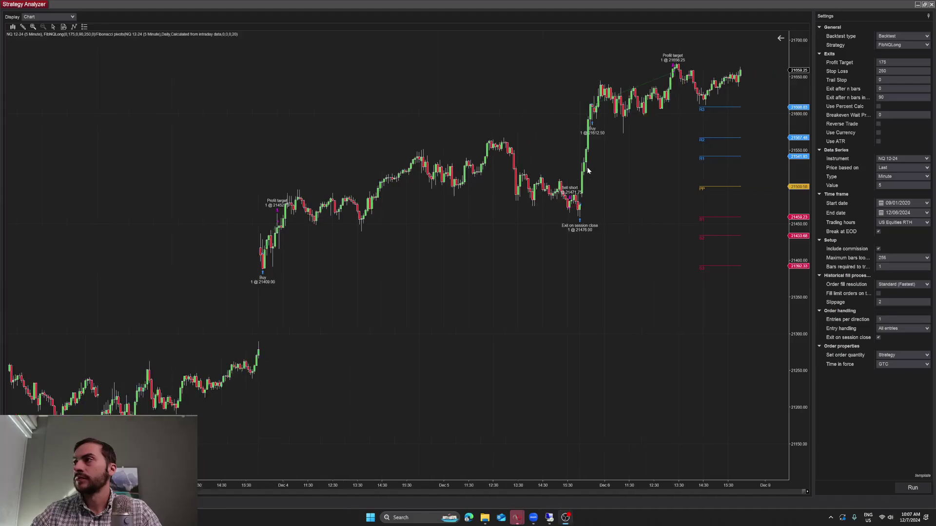
left_click_drag(562, 482, 302, 489)
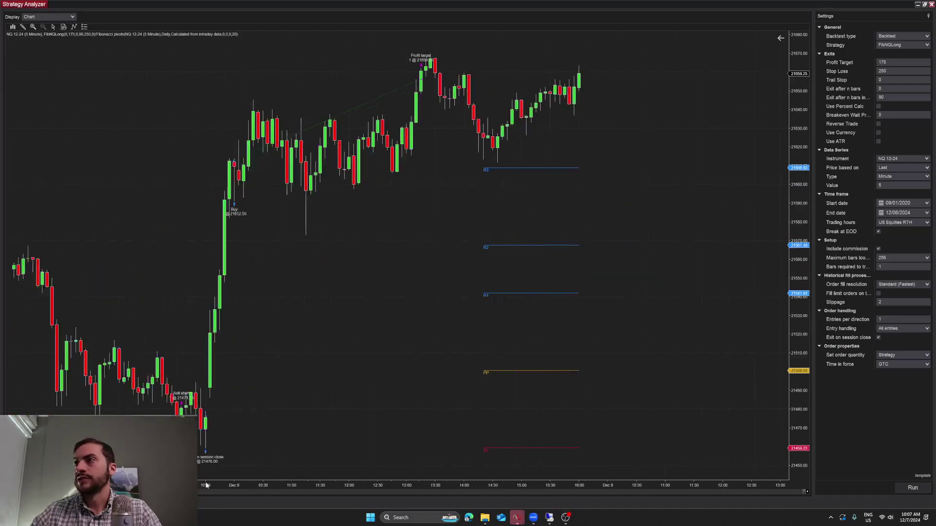
left_click(486, 247)
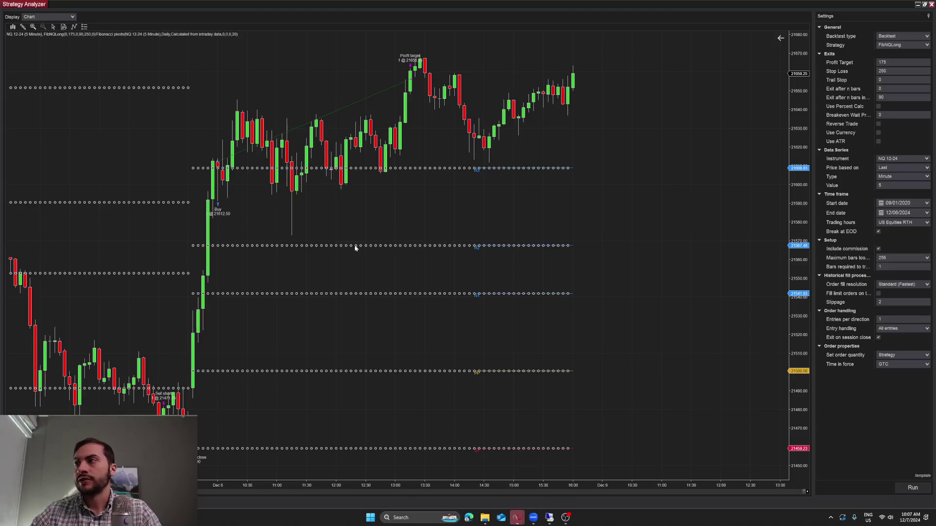
left_click(153, 241)
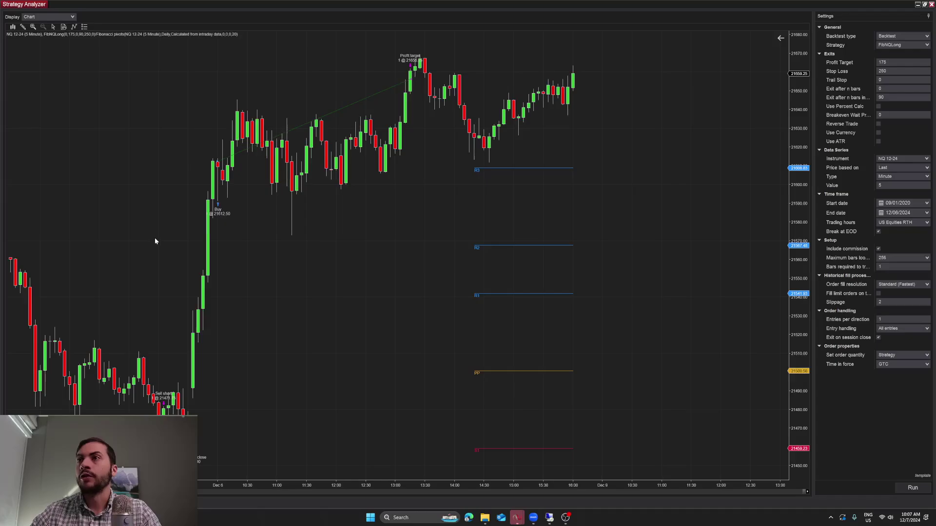
- Zoom the chart back out and review the trades of the preceding sessions back to late November
left_click_drag(279, 487, 370, 485)
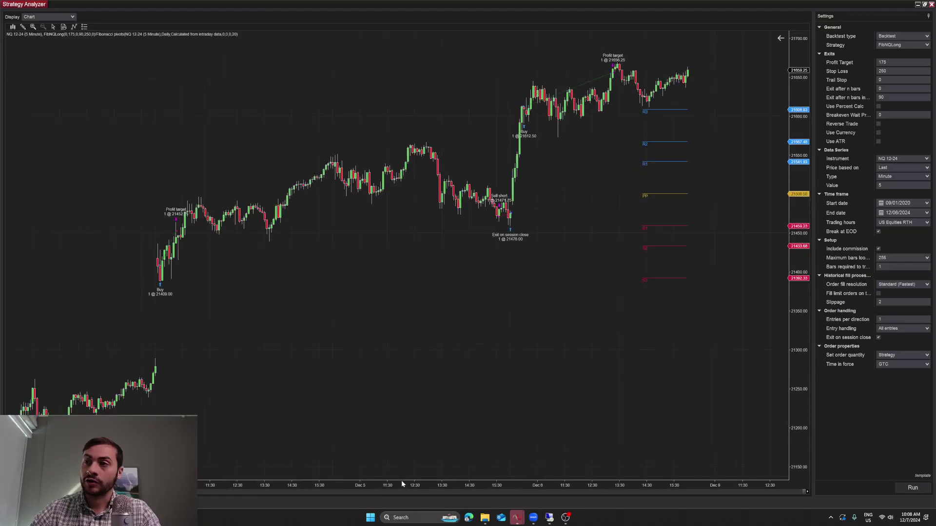
scroll(272, 320, "up", 2)
scroll(272, 323, "up", 12)
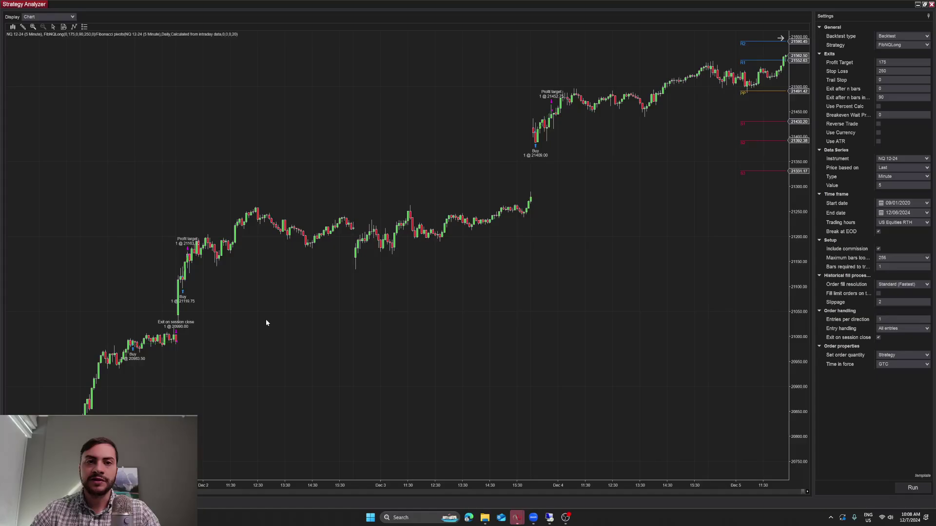
scroll(267, 321, "up", 2)
scroll(266, 320, "up", 6)
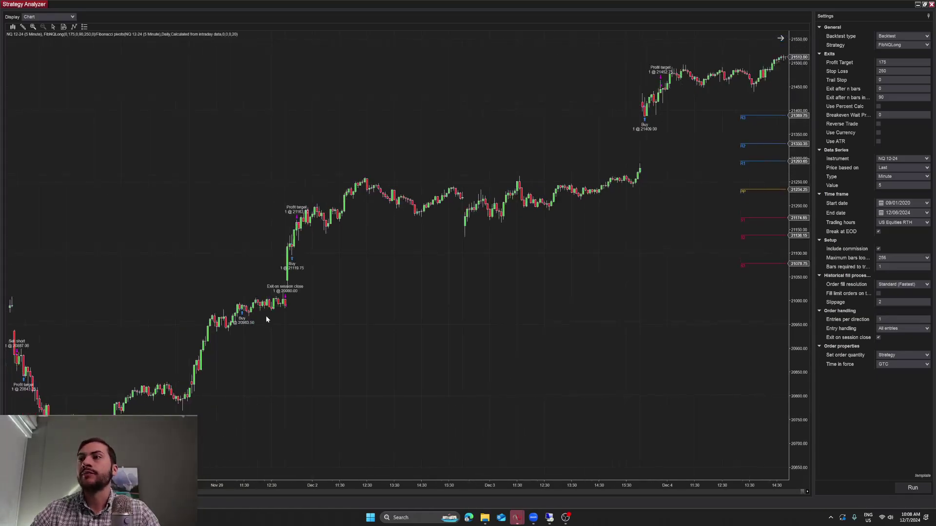
- Examine the short entry condition on the PP pivot in the strategy code and minimize the editor
mouse_move(516, 518)
left_click(633, 480)
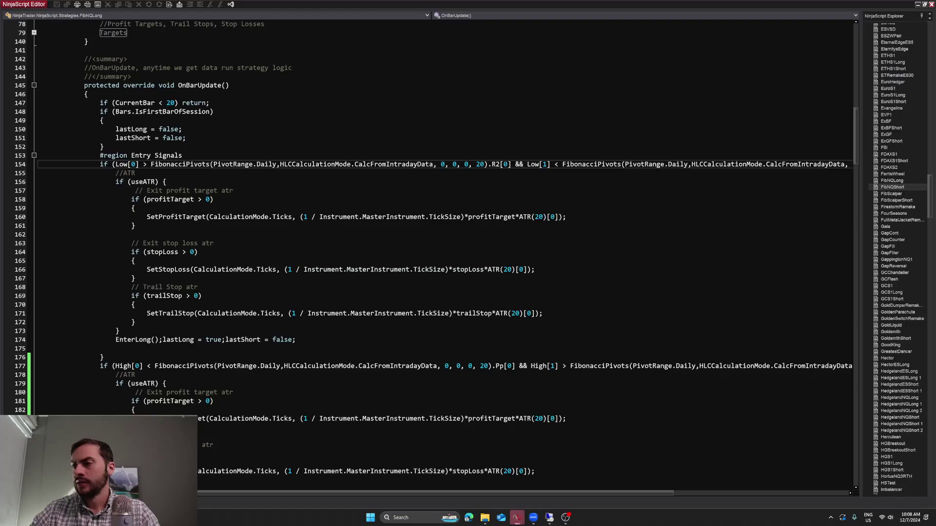
scroll(634, 480, "down", 4)
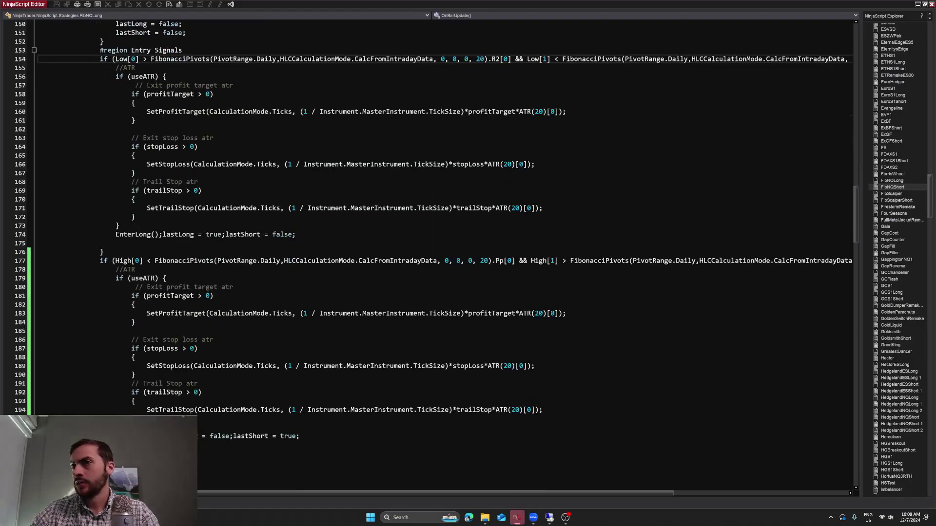
left_click(918, 4)
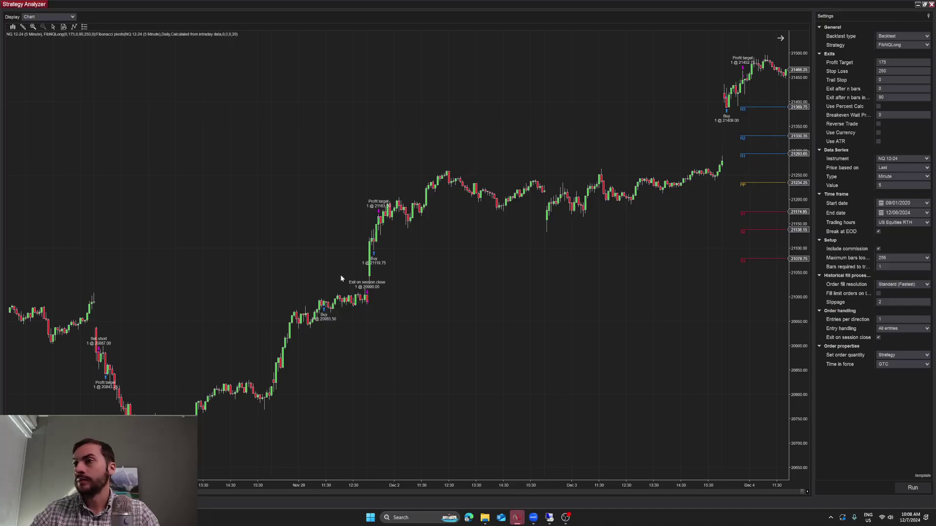
- Highlight the Fibonacci pivot levels across the chart by selecting the PP line
left_click(752, 185)
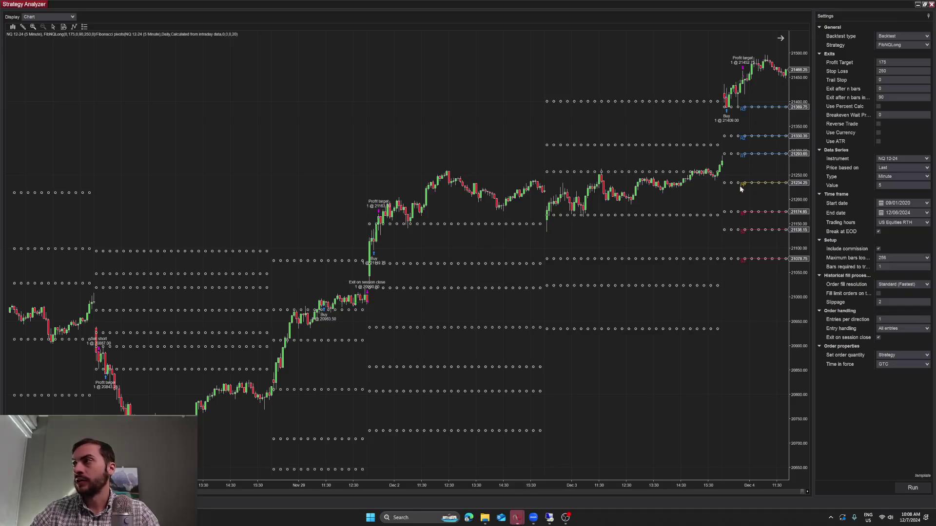
left_click(789, 196)
left_click(770, 184)
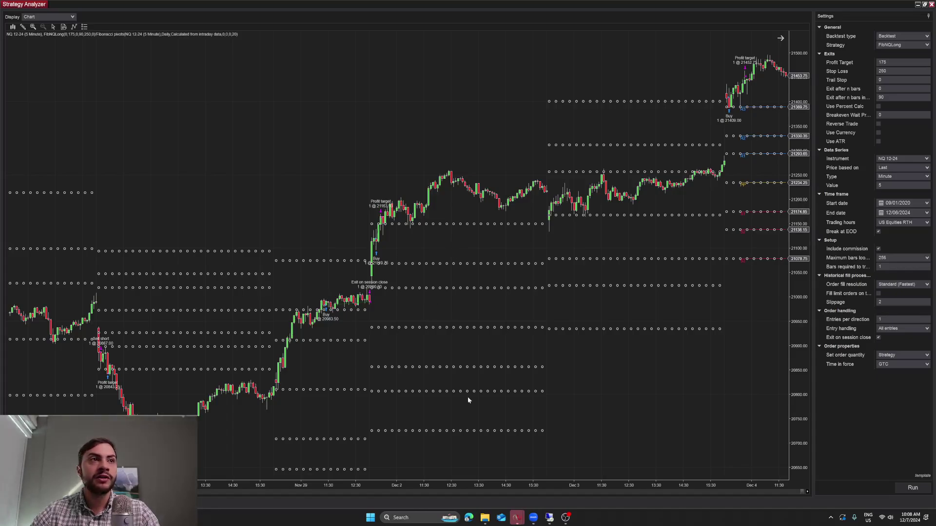
- Review the backtest trades on the chart from the Dec 6 session back through the sessions to mid-November
scroll(663, 151, "down", 10)
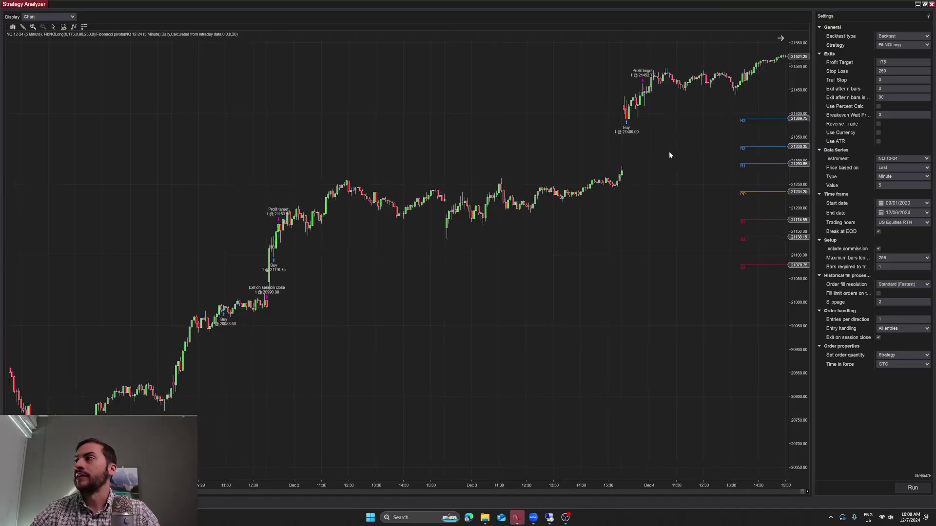
scroll(695, 155, "down", 4)
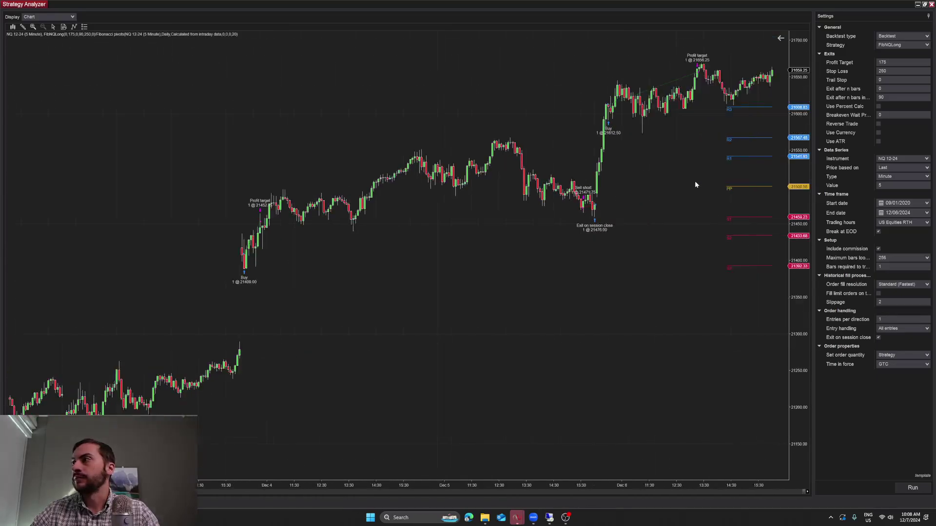
scroll(675, 192, "up", 10)
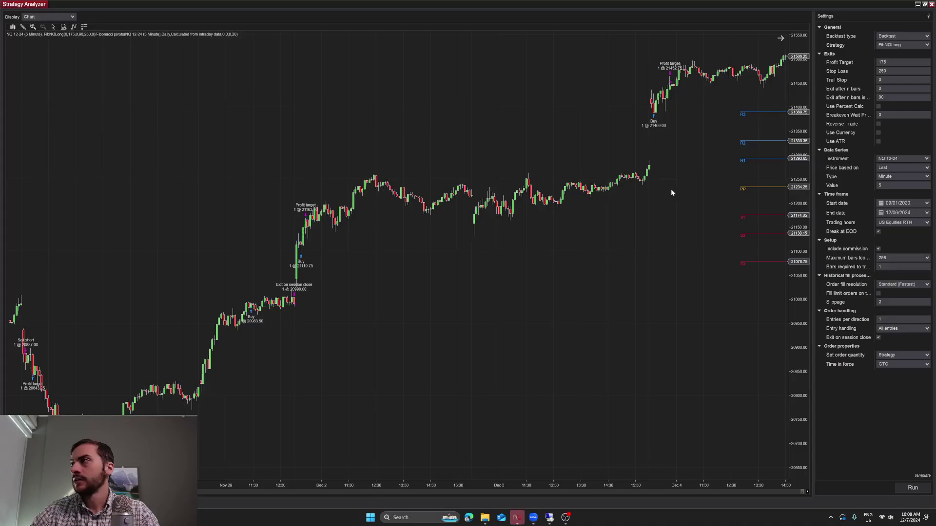
scroll(660, 194, "up", 5)
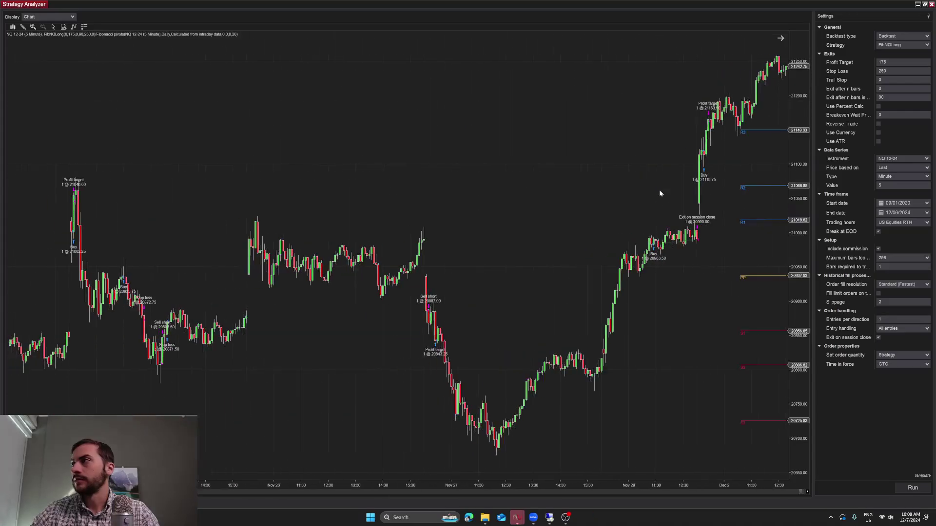
scroll(760, 180, "up", 5)
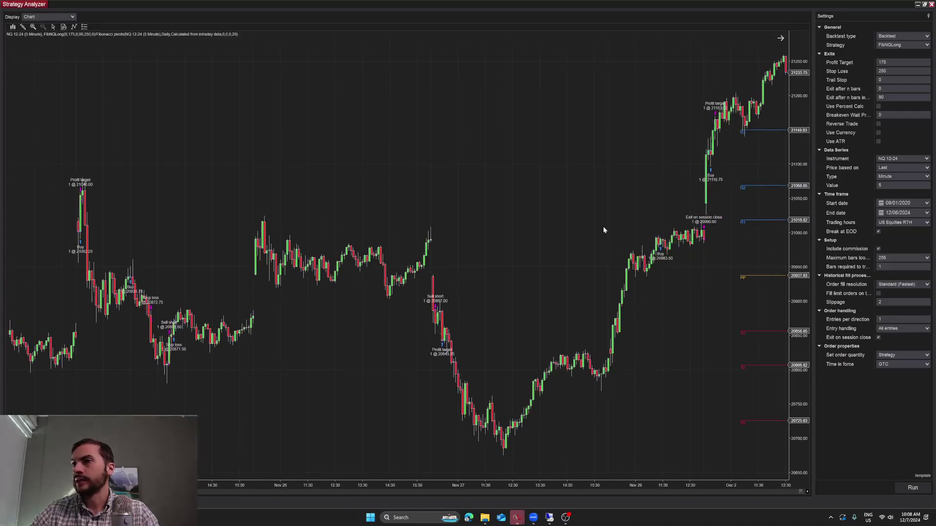
scroll(481, 210, "up", 8)
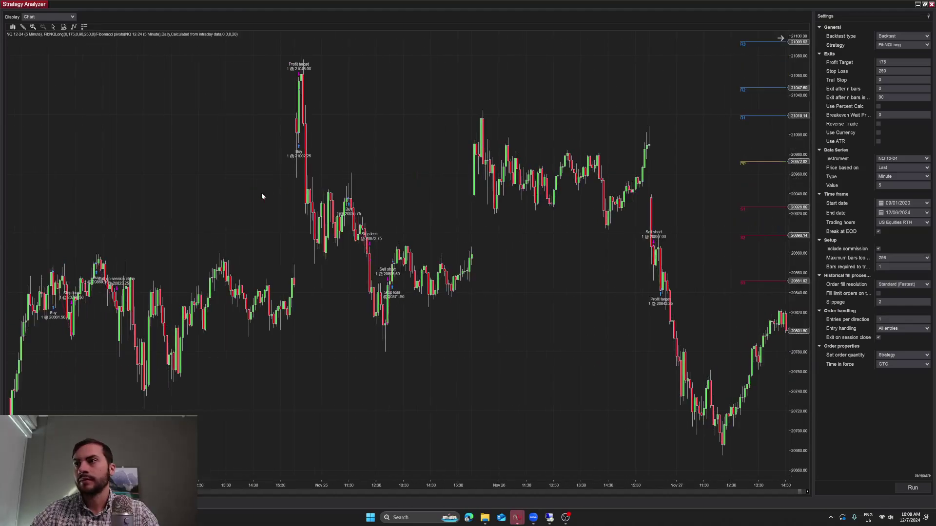
scroll(257, 194, "up", 3)
scroll(323, 171, "up", 5)
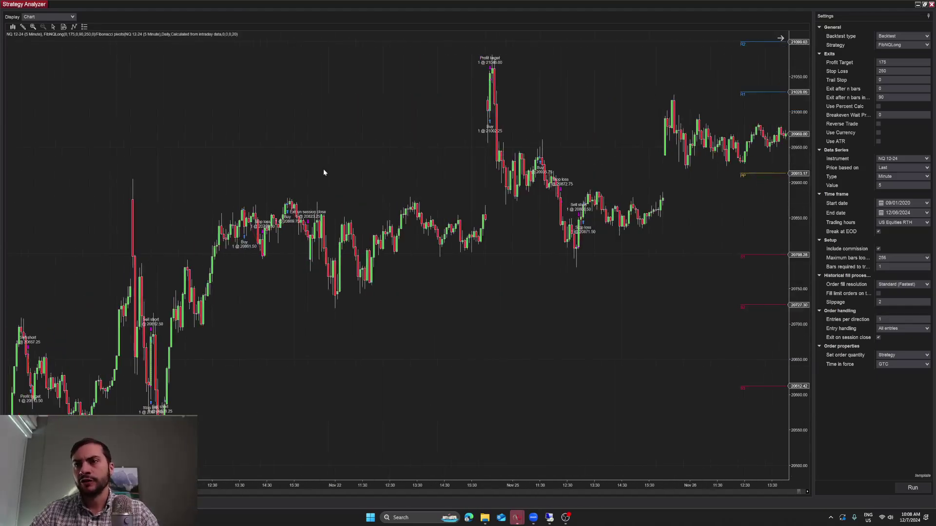
scroll(310, 173, "up", 6)
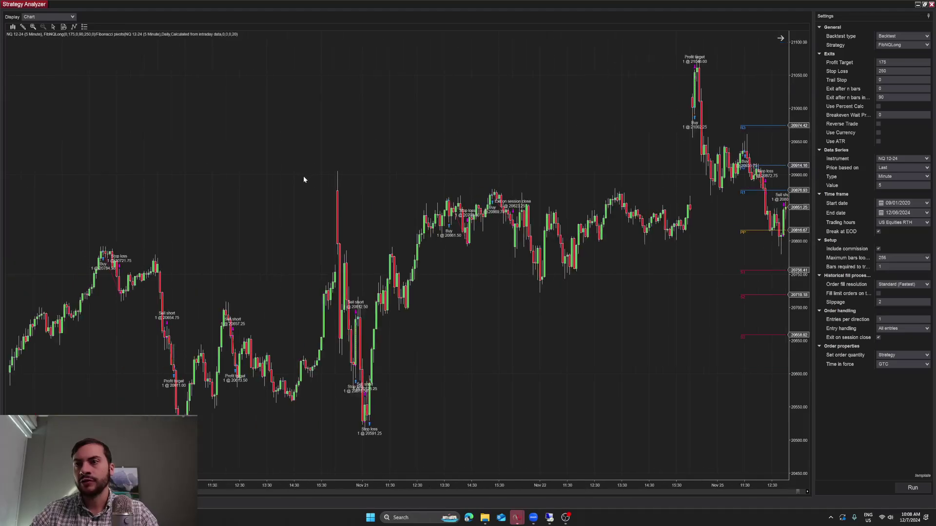
scroll(304, 179, "up", 2)
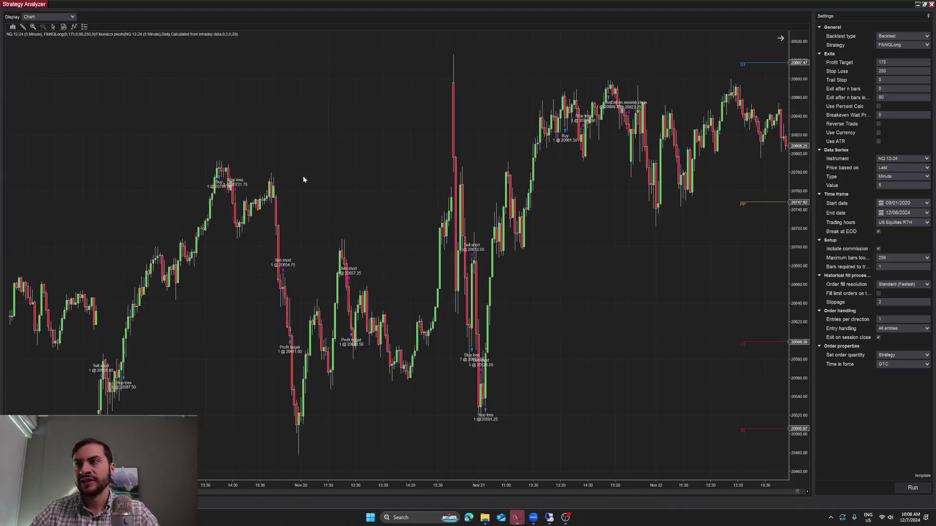
scroll(302, 181, "up", 5)
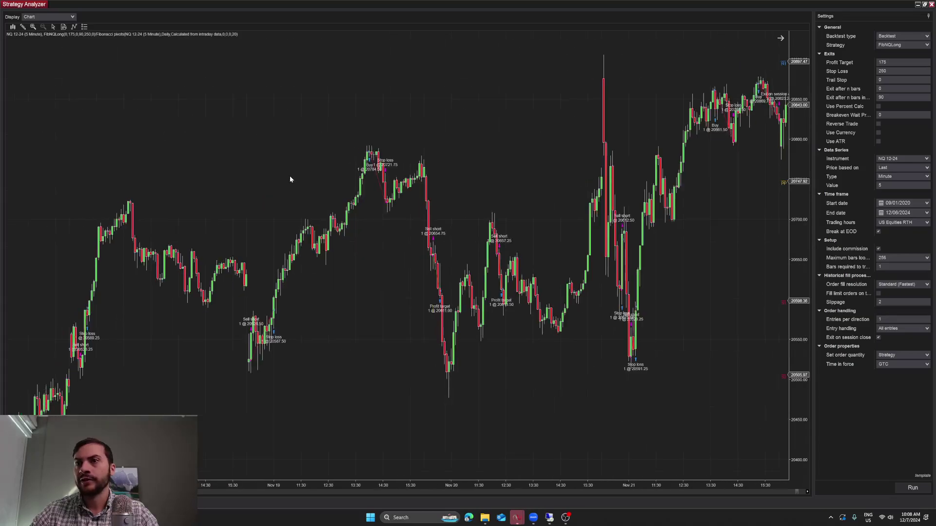
scroll(290, 179, "up", 8)
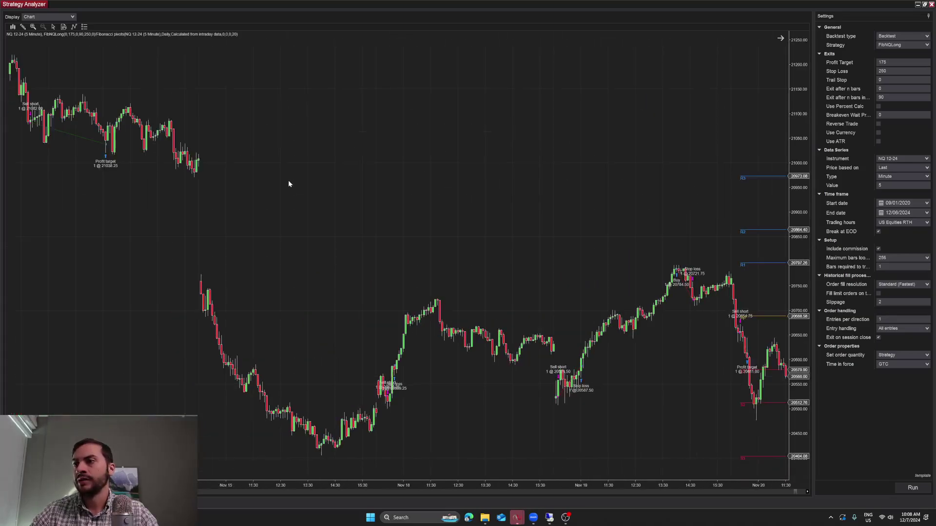
scroll(289, 183, "up", 6)
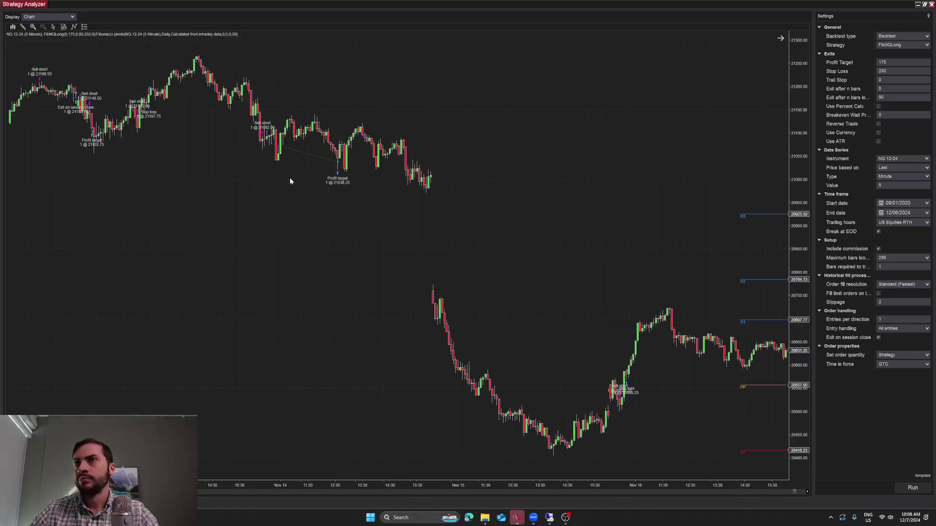
- Switch the backtest display to the performance summary and examine the total net profit and maximum drawdown rows
left_click(64, 17)
left_click(80, 47)
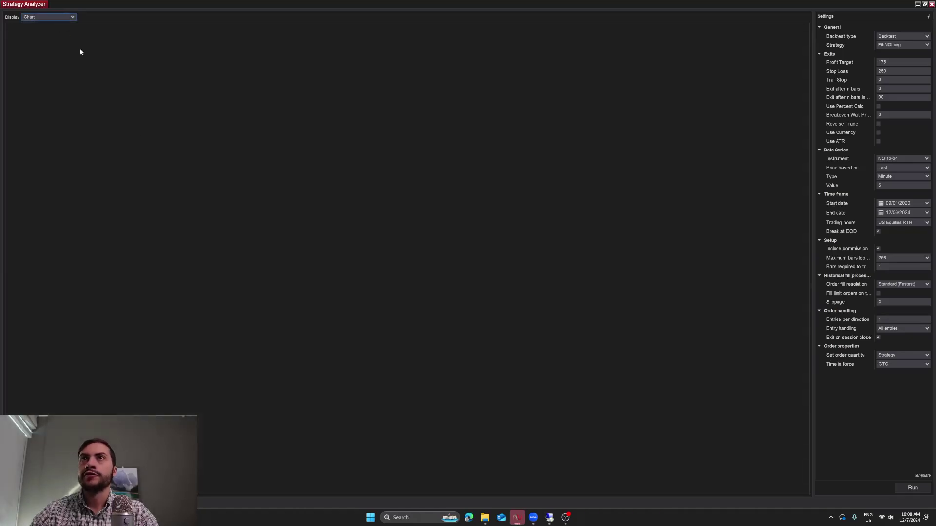
left_click(231, 37)
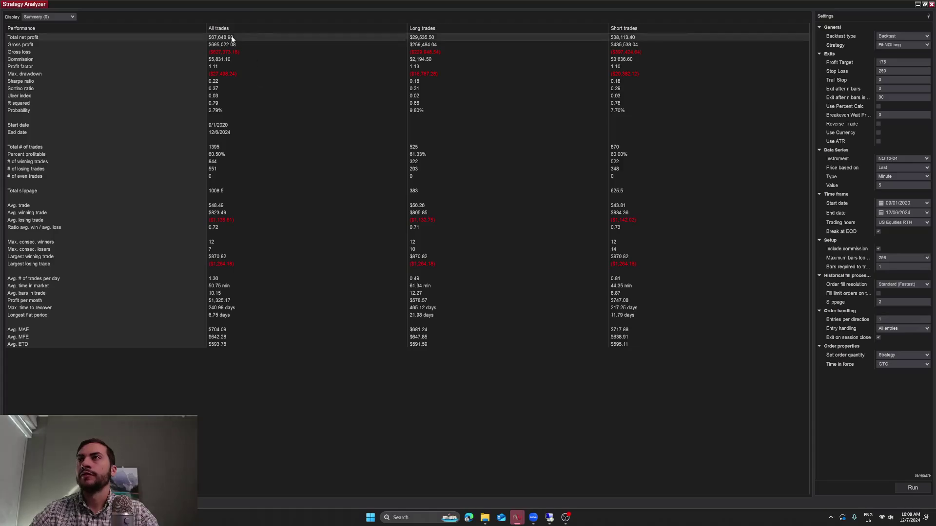
left_click(238, 73)
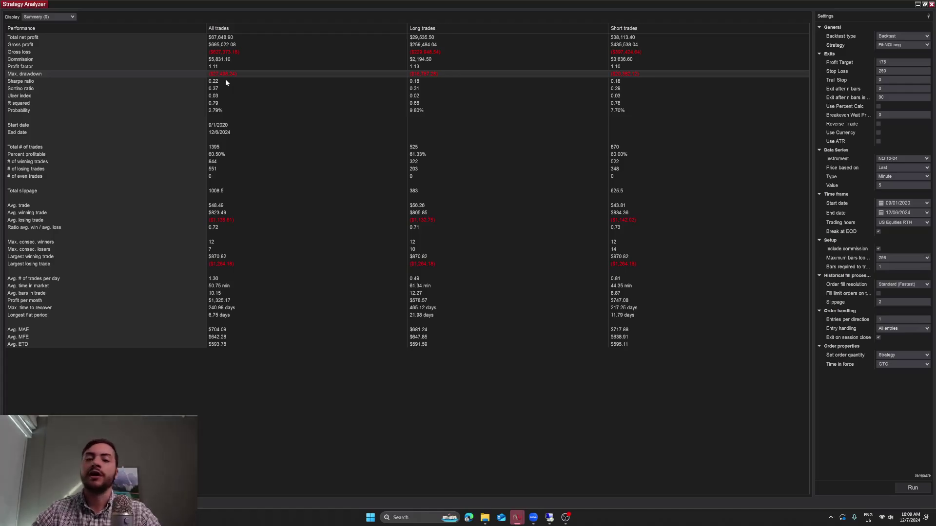
left_click(236, 39)
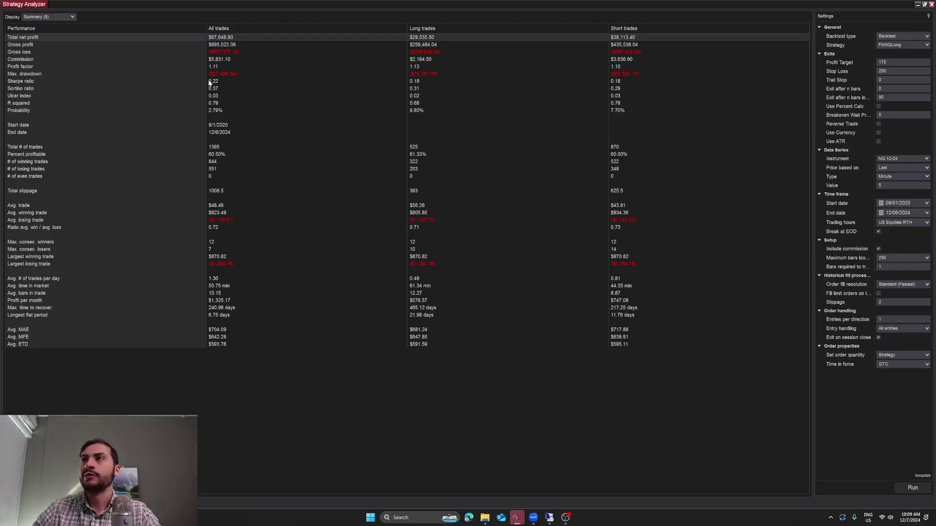
left_click(61, 18)
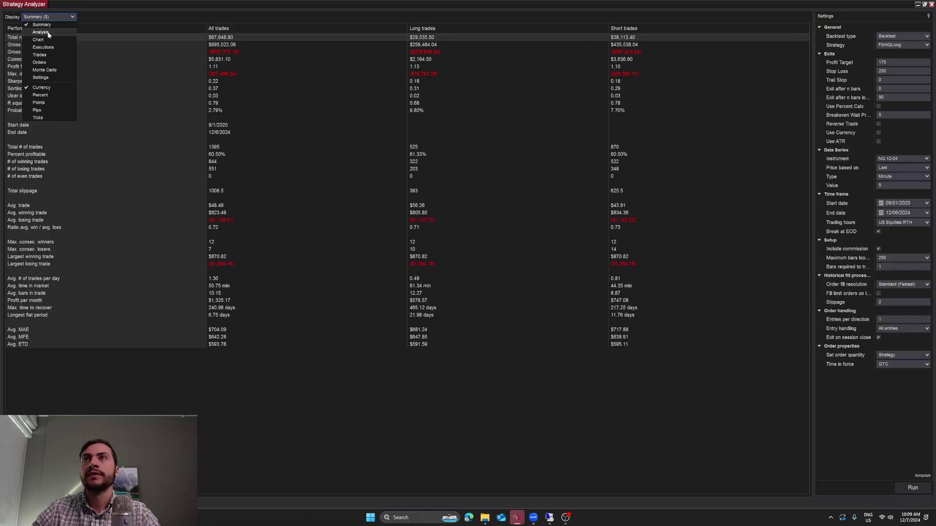
left_click(223, 38)
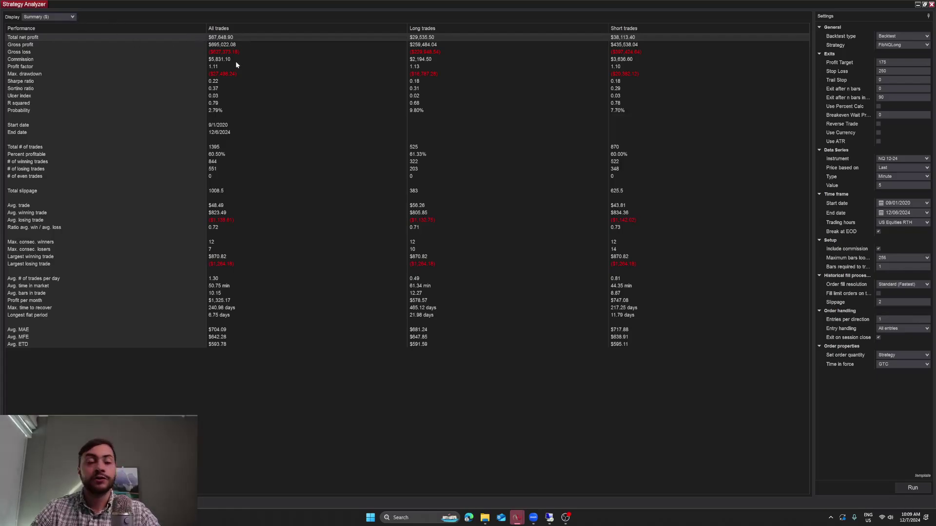
- Switch the display to the chart to review the mid-November trades, and return to the performance summary
left_click(51, 18)
left_click(38, 31)
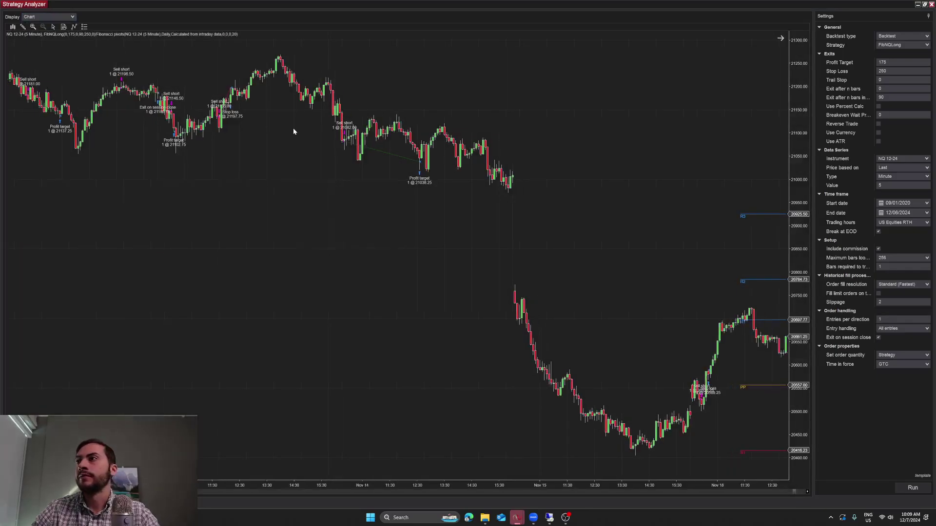
scroll(294, 132, "down", 5)
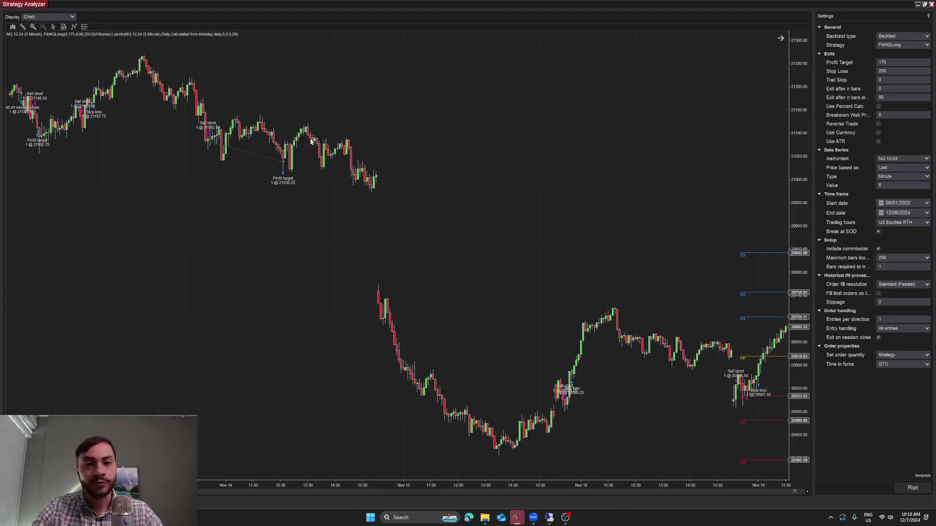
key("XF86AudioLowerVolume")
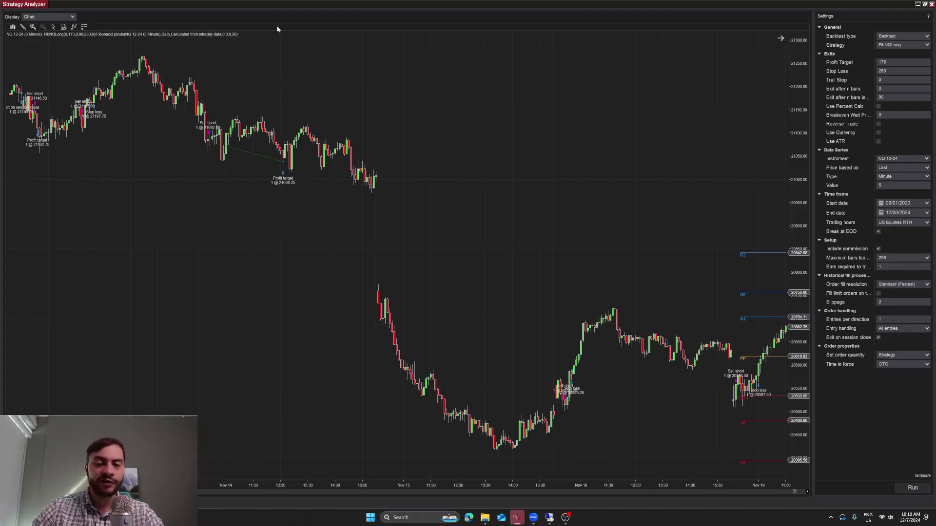
left_click(68, 17)
left_click(60, 24)
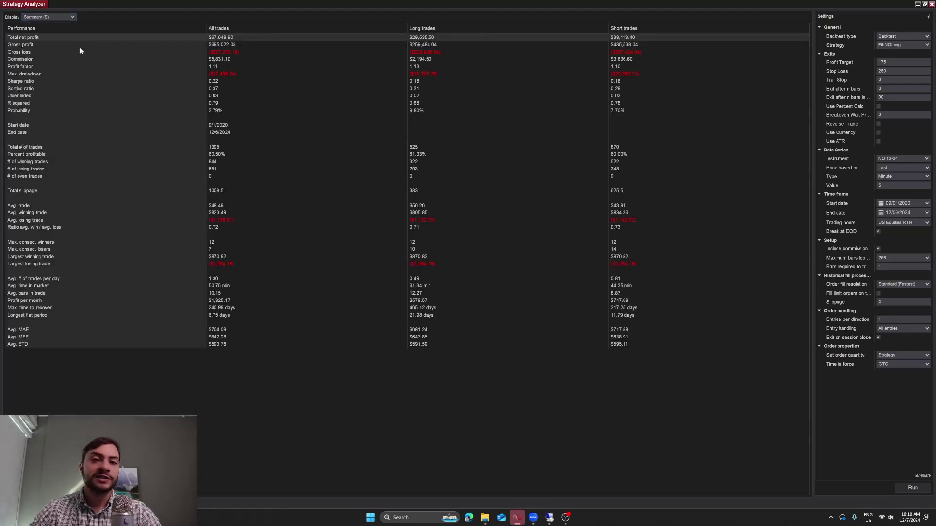